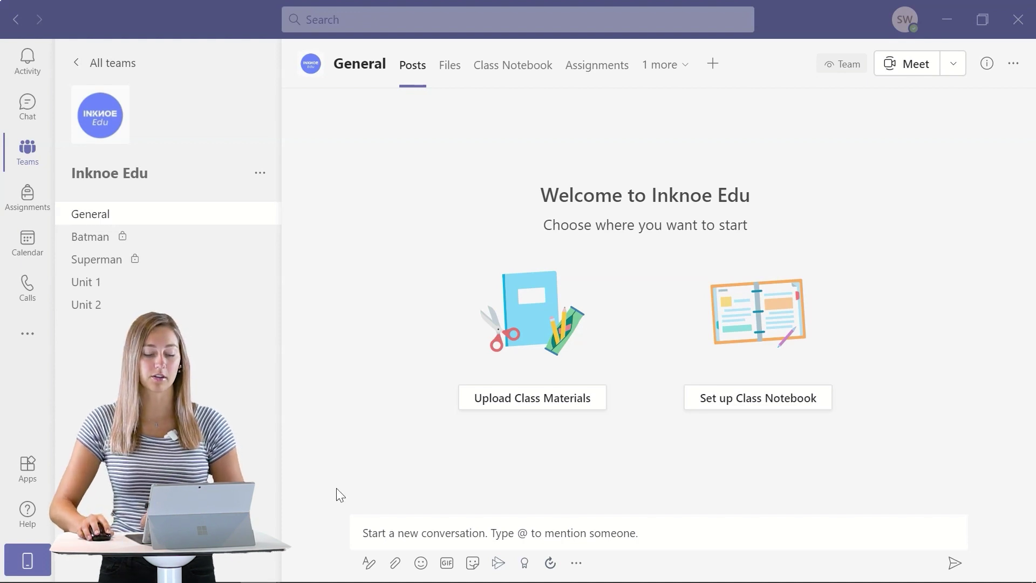
Step: Start a Forms poll in the General channel asking 'What do you need to help you prepare for the exam?'
click(577, 563)
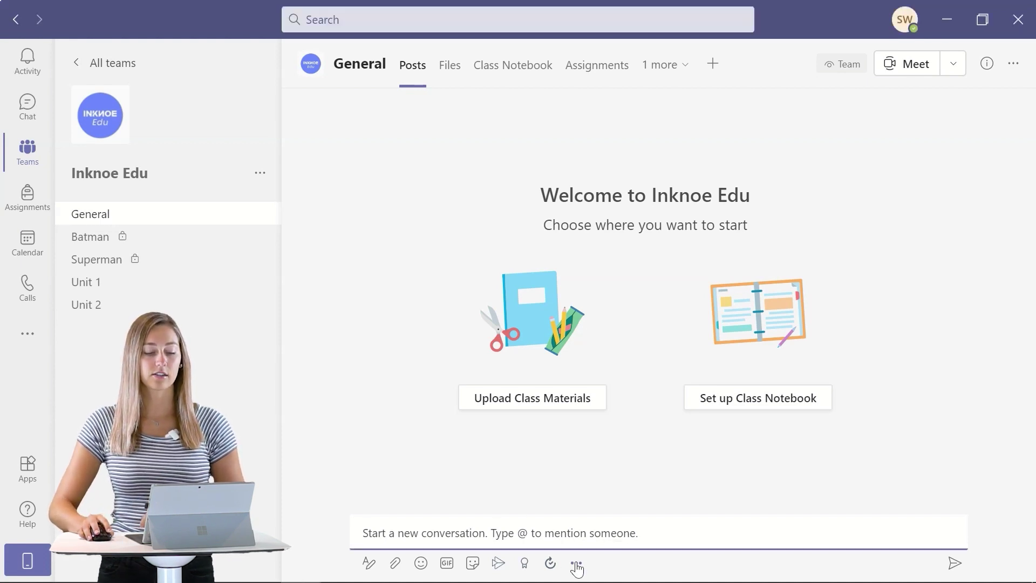
click(490, 255)
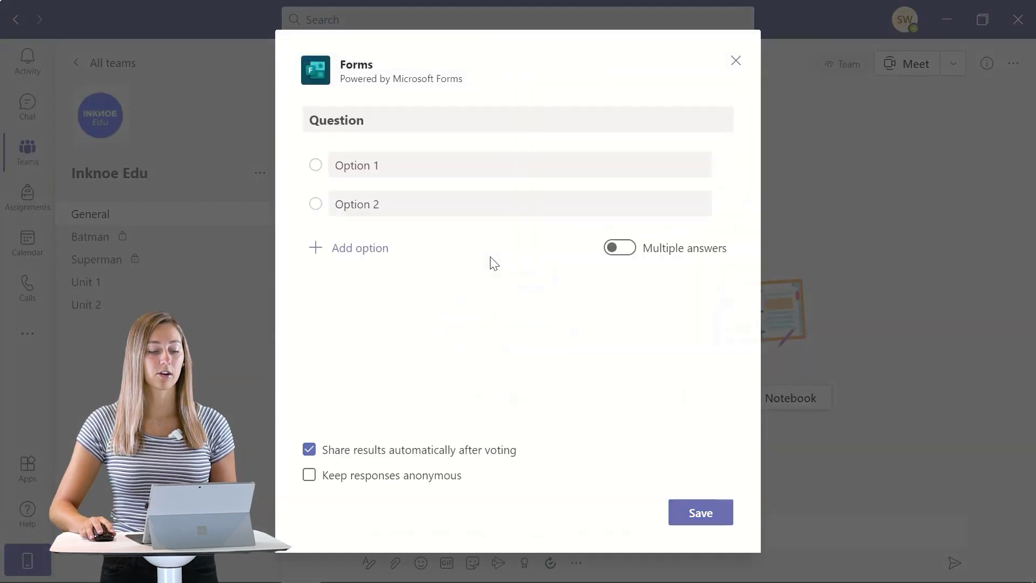
drag(365, 121, 282, 127)
key(BackSpace)
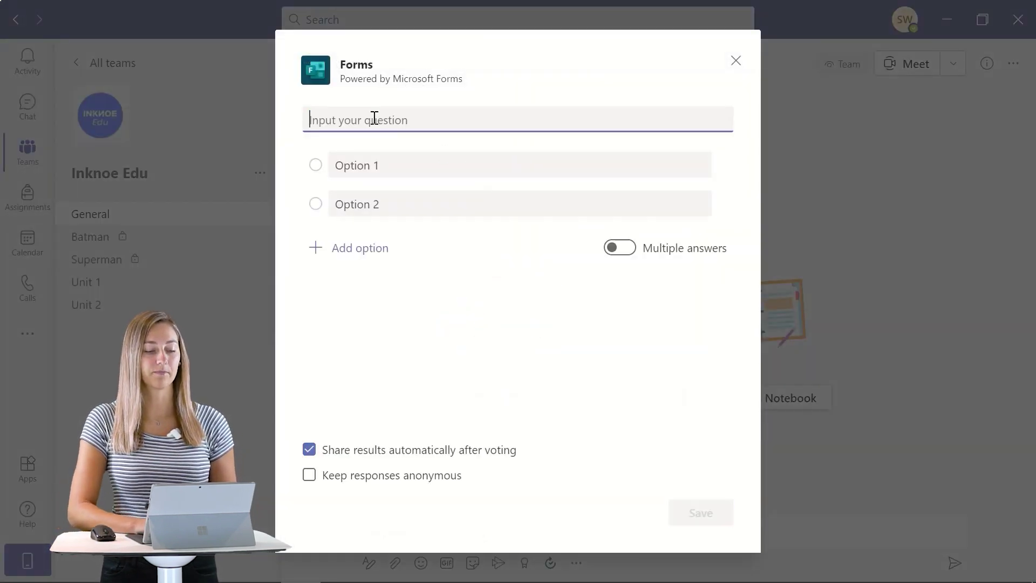
text(What do you need to help you prepare for the exam?)
Step: Add options More Review, More Homework, Nothing – I'm Ready to Ace the Test, More Readings, Group Discussions, and save
click(398, 169)
text(More Review)
triple_click(388, 206)
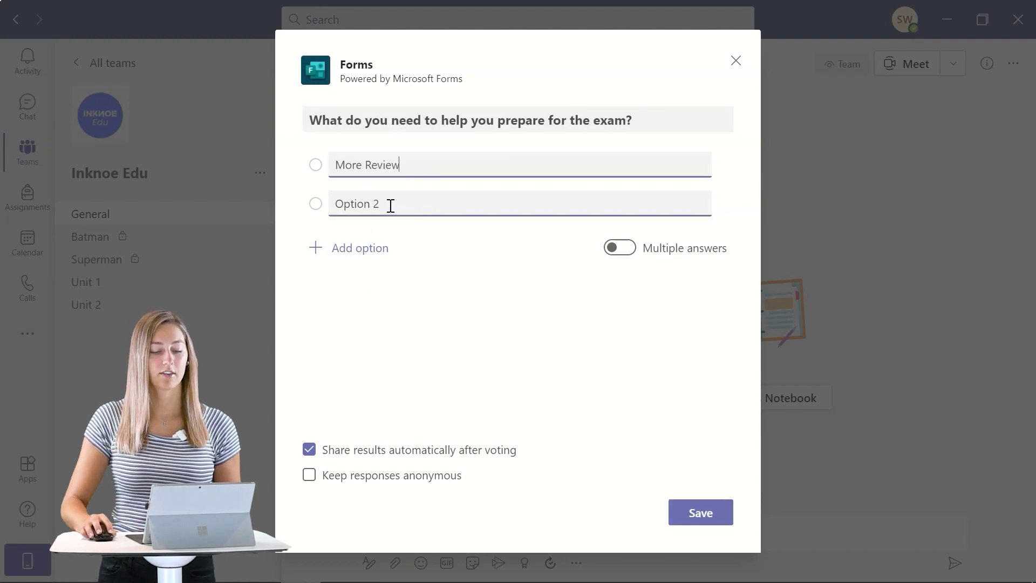
text(More Homework)
key(Return)
text(Nothing – I'm Ready to Ace the Test)
key(Return)
text(More Readings)
key(Return)
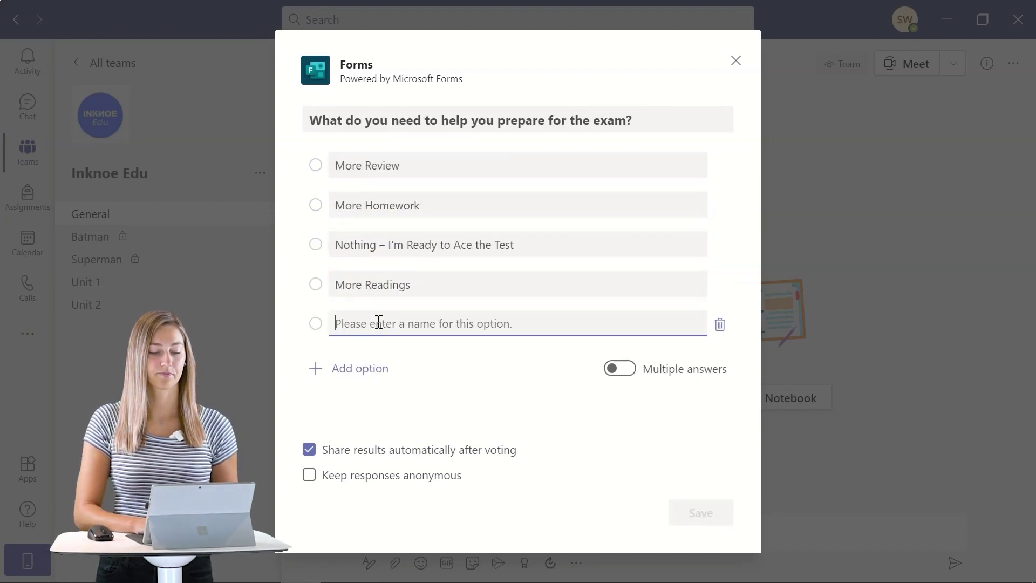
text(Group Discussions)
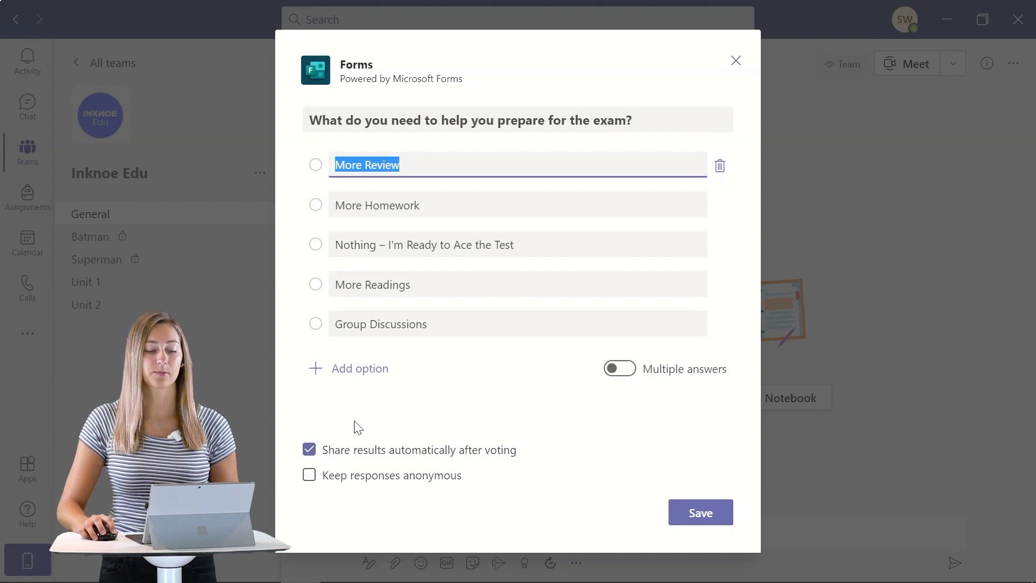
click(699, 515)
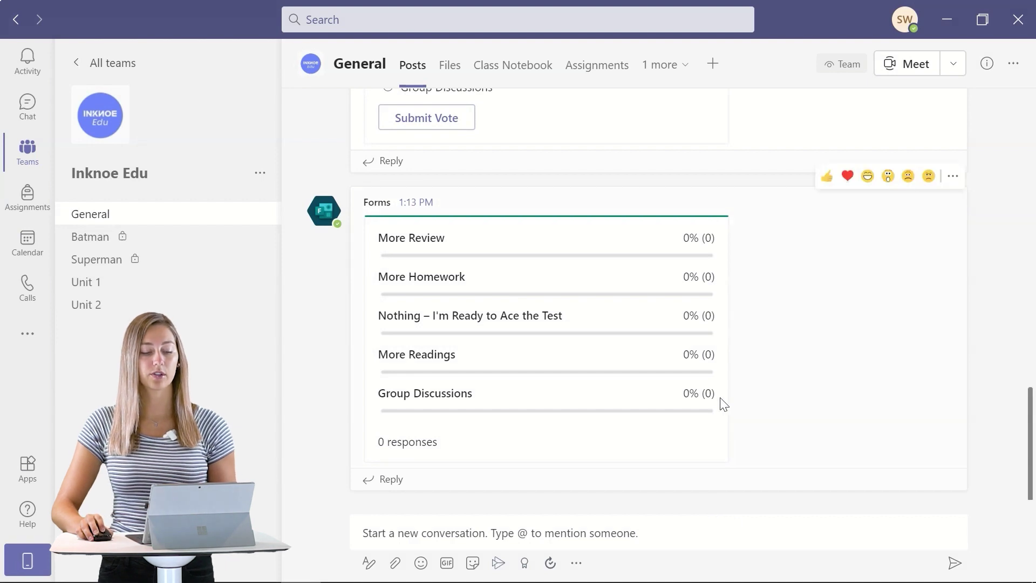
Step: Vote for More Review on the exam-prep poll card
scroll(722, 404, up, 5)
scroll(723, 404, down, 5)
scroll(722, 402, up, 6)
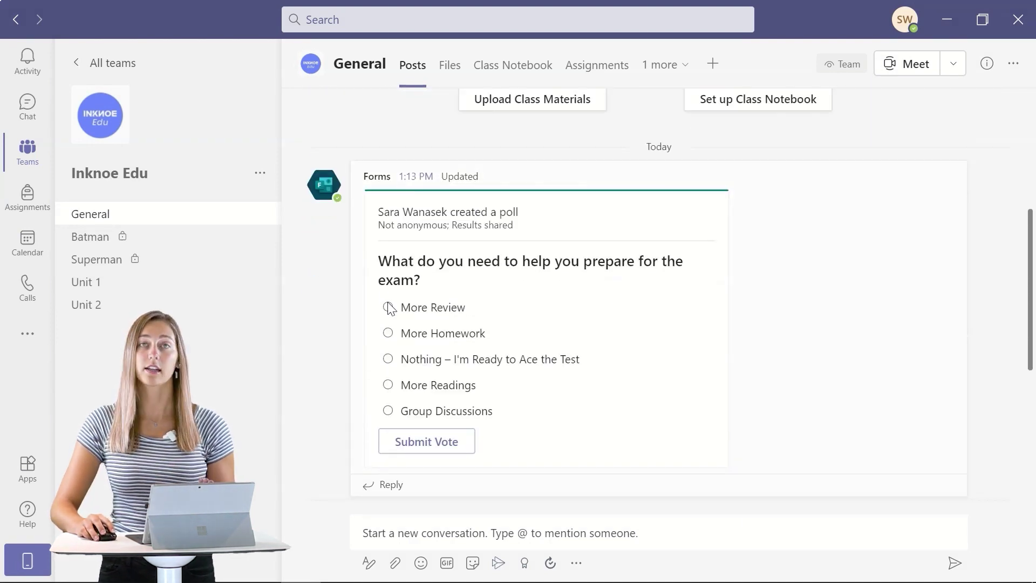
click(388, 307)
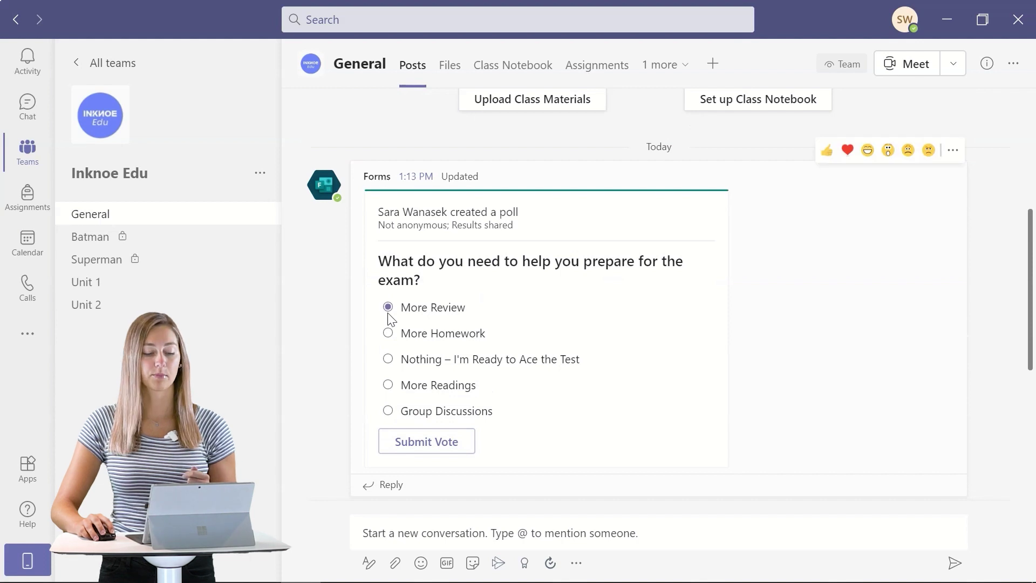
click(424, 441)
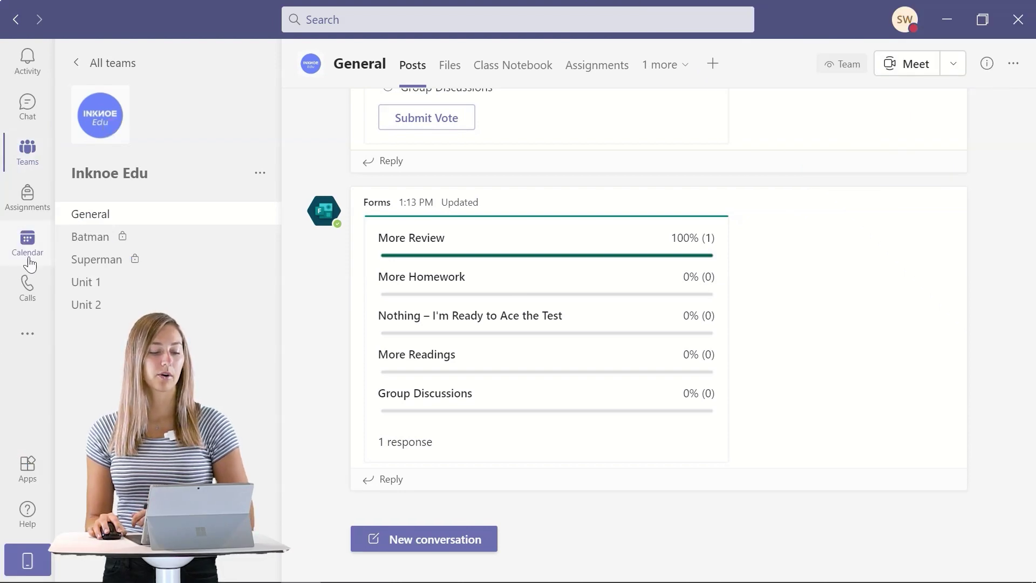
Step: Add a Forms tab to the Polling Demo meeting from the Calendar
click(29, 260)
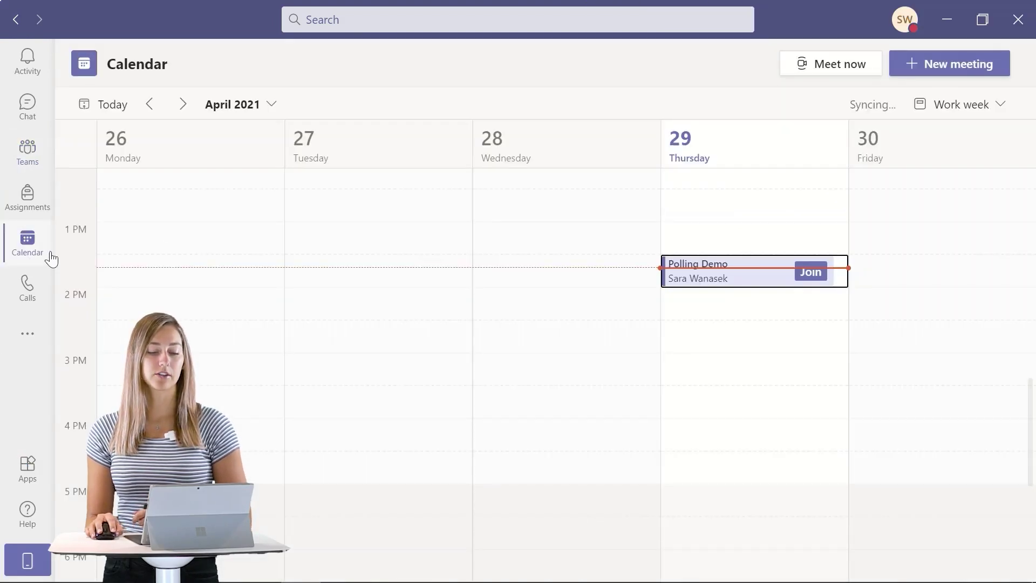
click(722, 281)
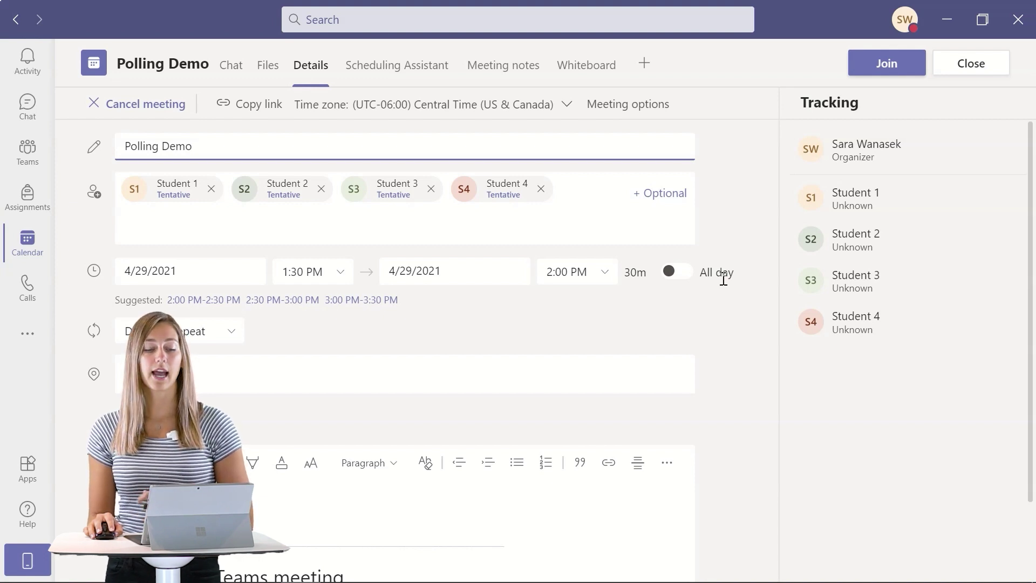
click(637, 69)
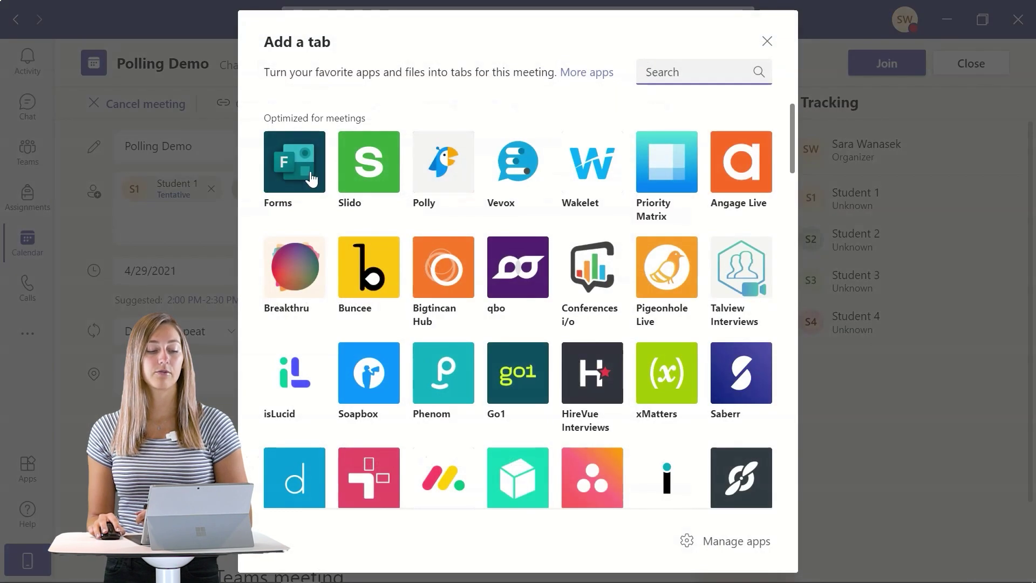
click(309, 170)
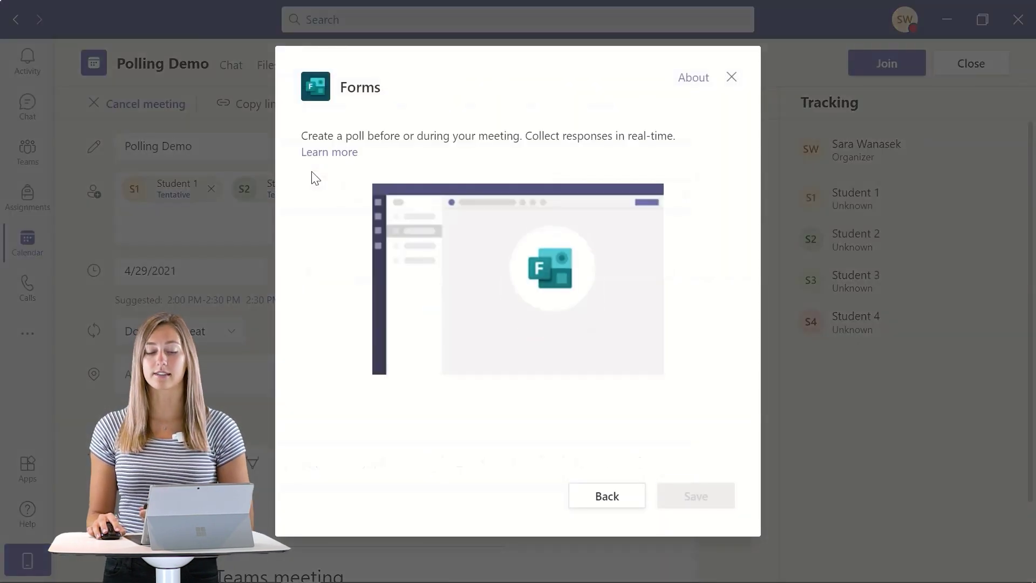
click(672, 491)
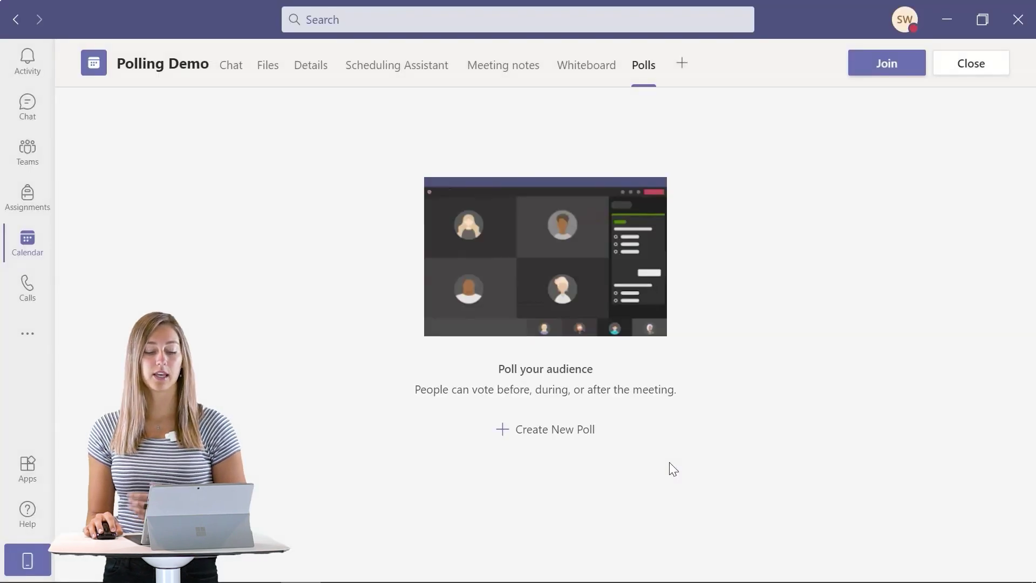
Step: Create a meeting poll 'What is 2+3?' with answers 6, 5 and 1, and save it as a draft
click(570, 429)
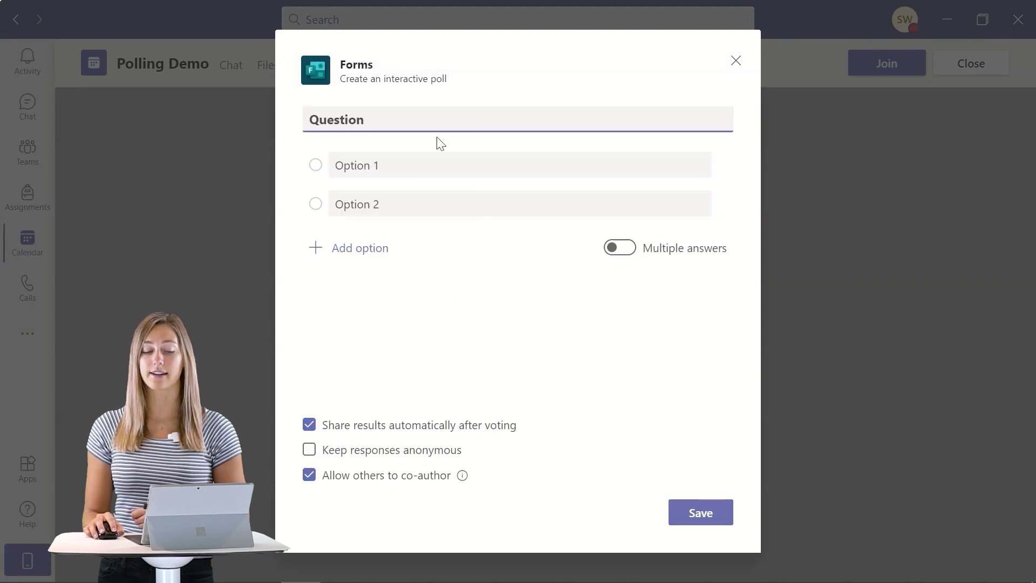
drag(402, 116, 264, 116)
key(BackSpace)
text(What is 2+3?)
click(390, 160)
text(6)
click(398, 203)
text(5)
click(392, 248)
text(1)
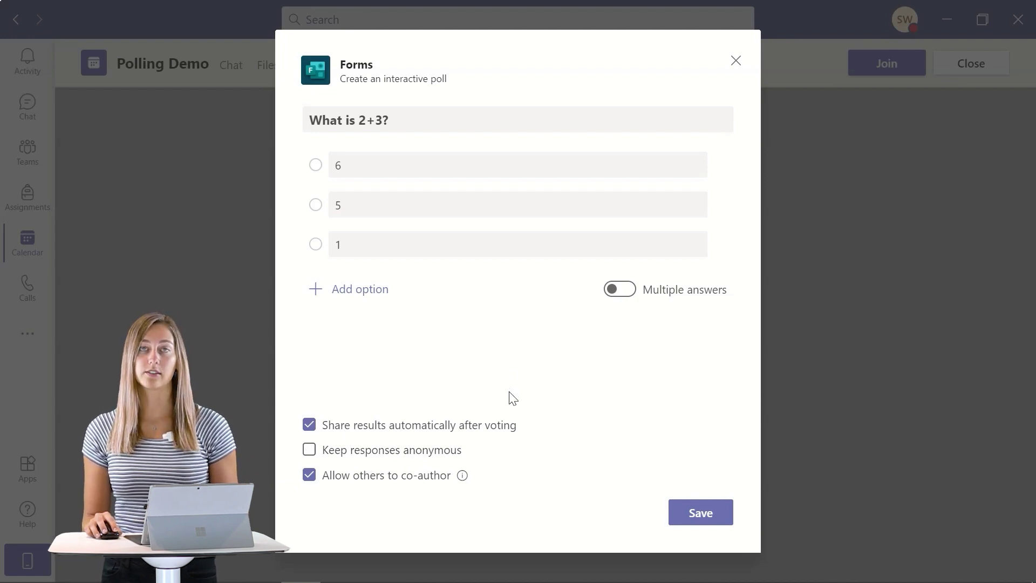
click(697, 520)
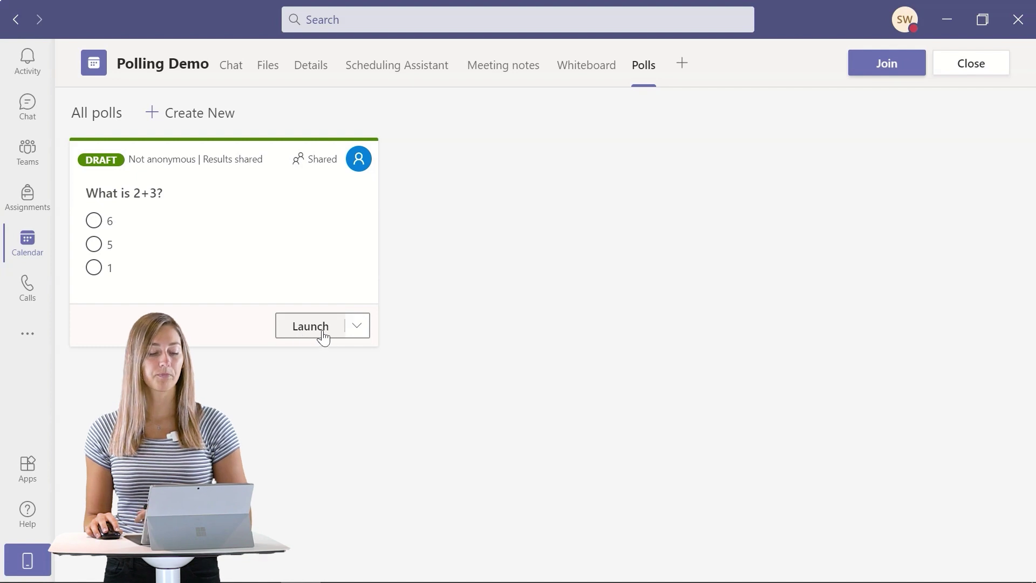
Step: View the draft poll's Launch options (Edit/Delete), then dismiss the list
click(357, 326)
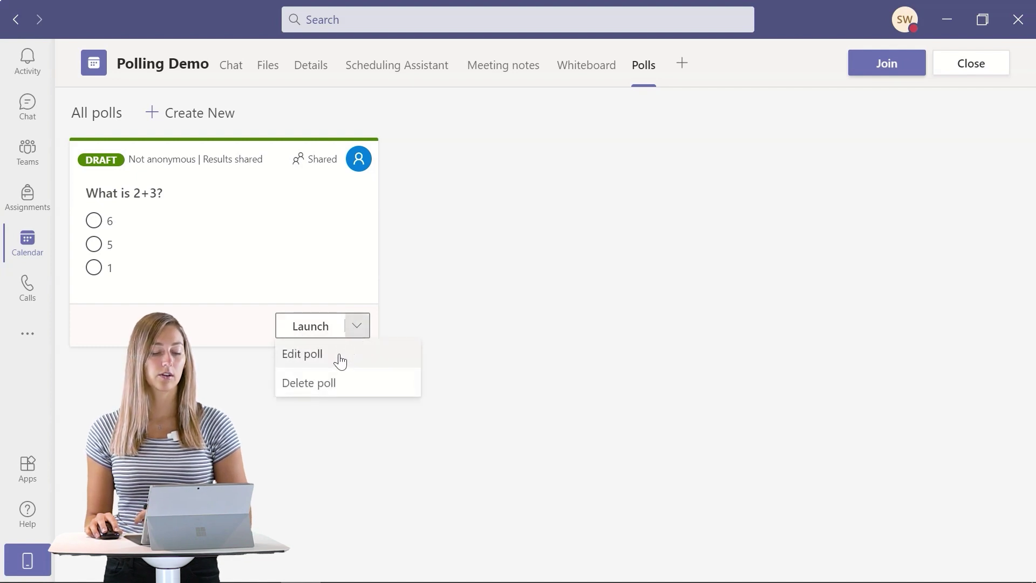
click(358, 416)
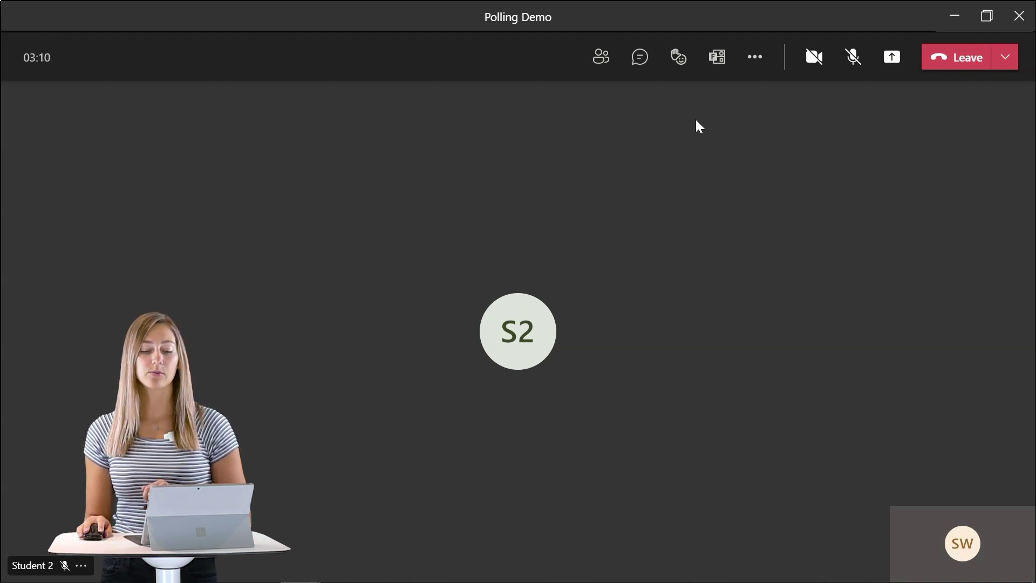
Step: Launch the What is 2+3? poll from the meeting's Polls panel and vote 6
click(715, 69)
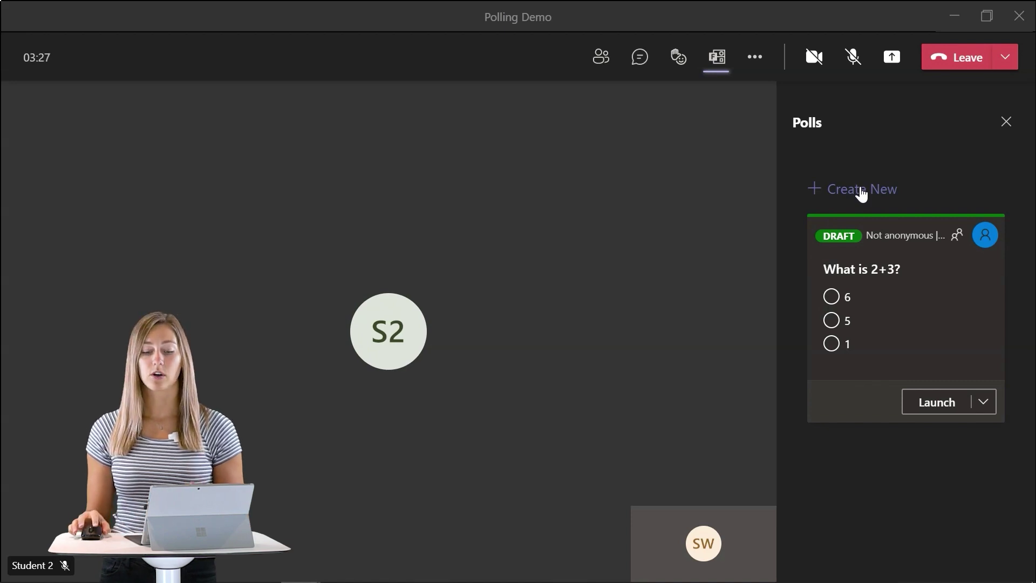
click(930, 409)
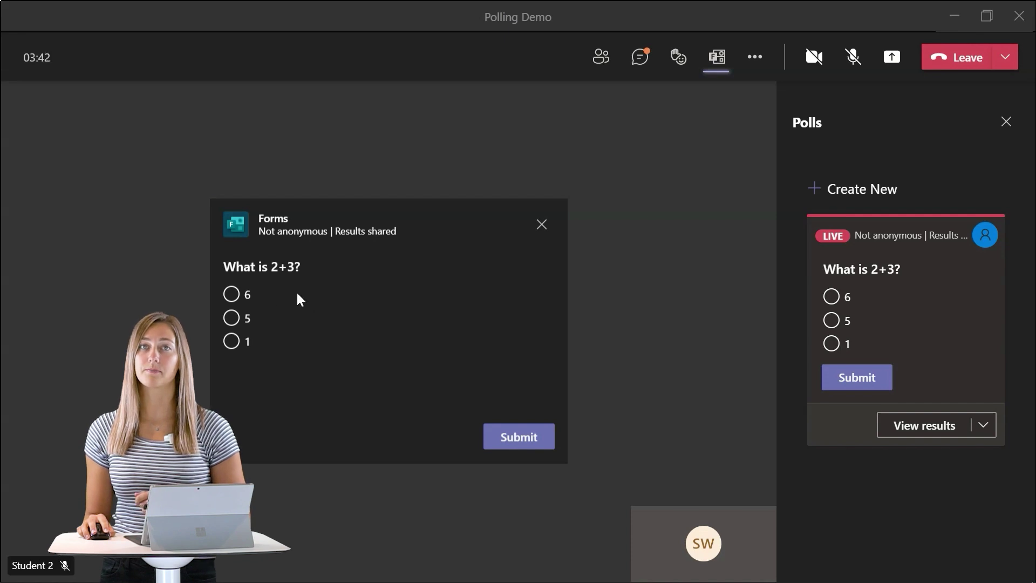
click(231, 296)
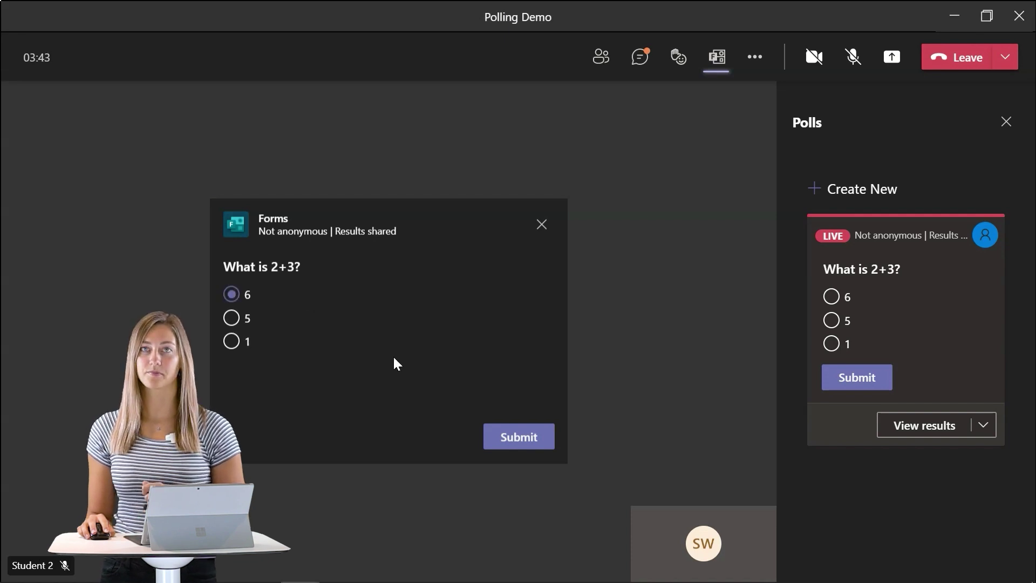
click(513, 438)
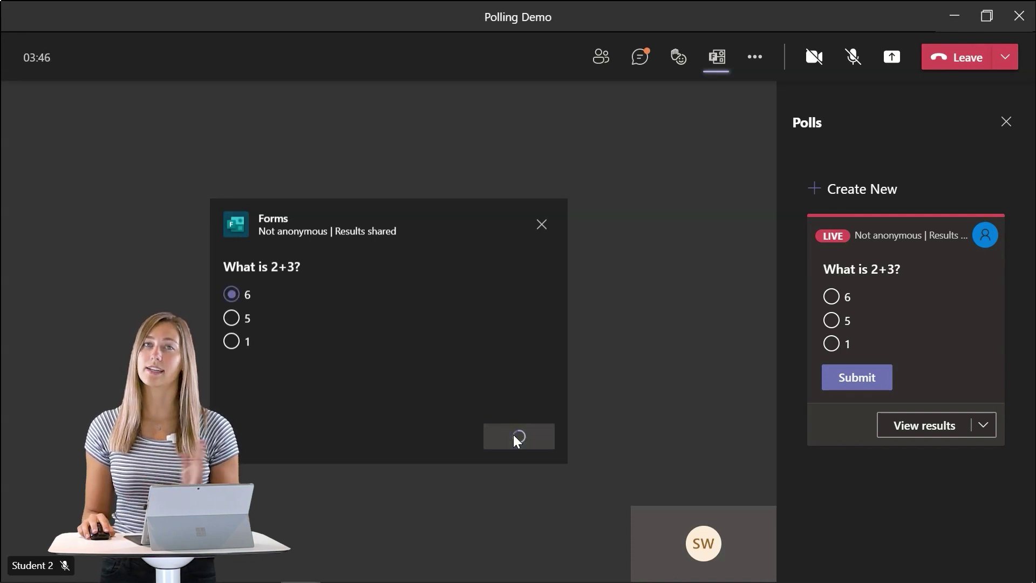
Step: In the browser Teams meeting chat, vote 5 on the What is 2+3? poll
click(514, 440)
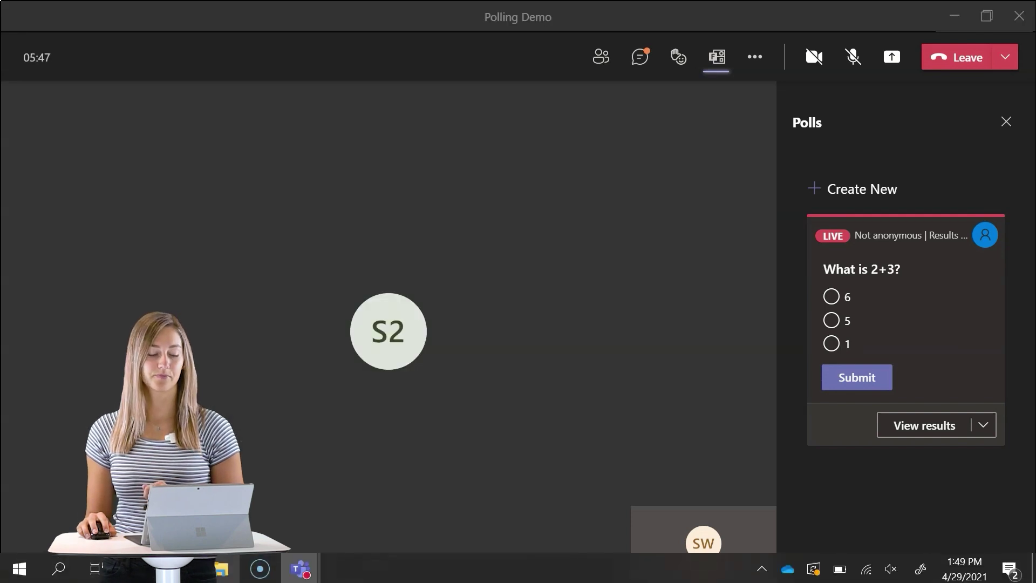
mouse_move(300, 567)
click(259, 496)
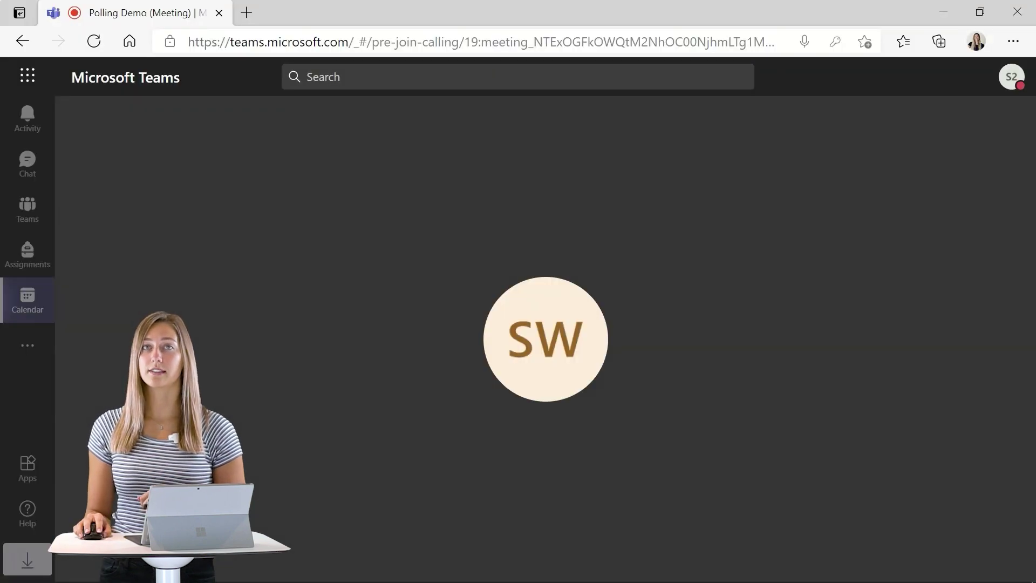
mouse_move(450, 416)
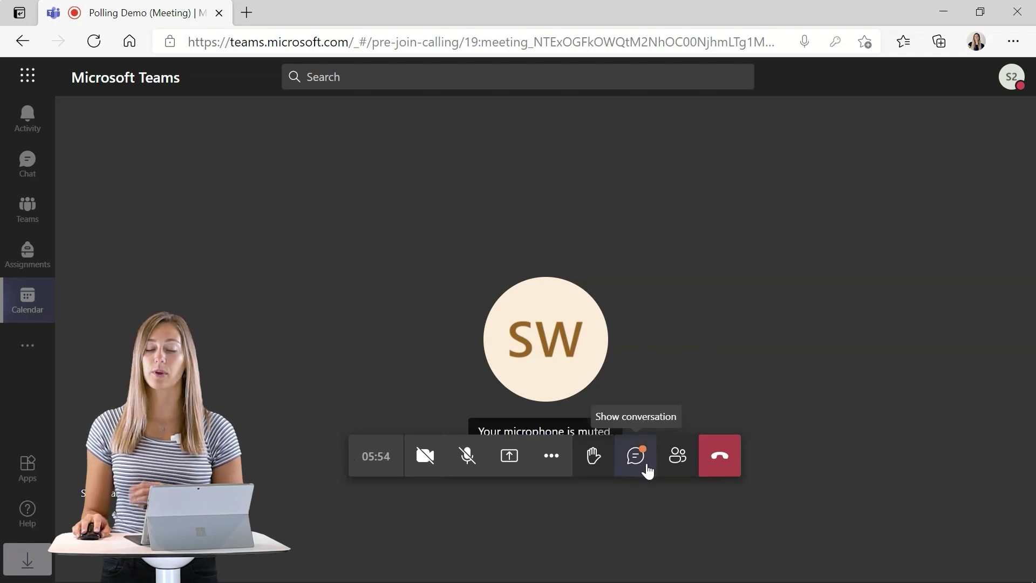
click(642, 464)
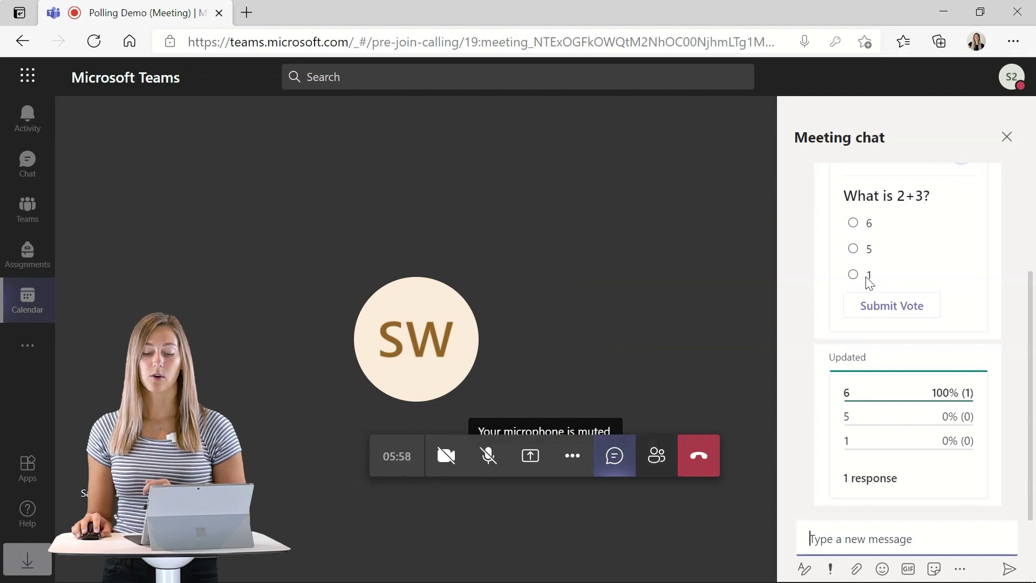
scroll(868, 286, up, 3)
scroll(870, 270, down, 2)
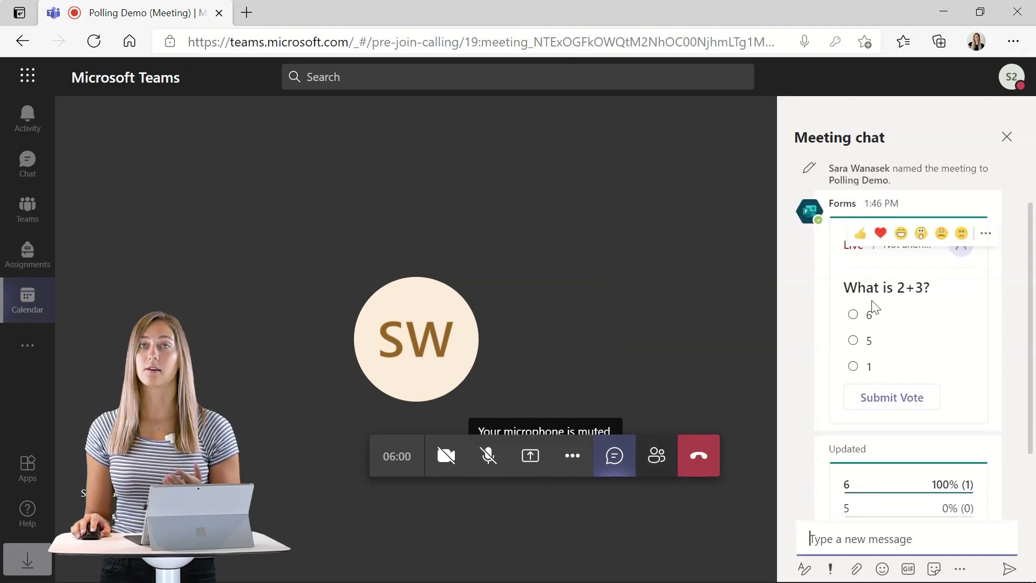
click(854, 340)
click(882, 401)
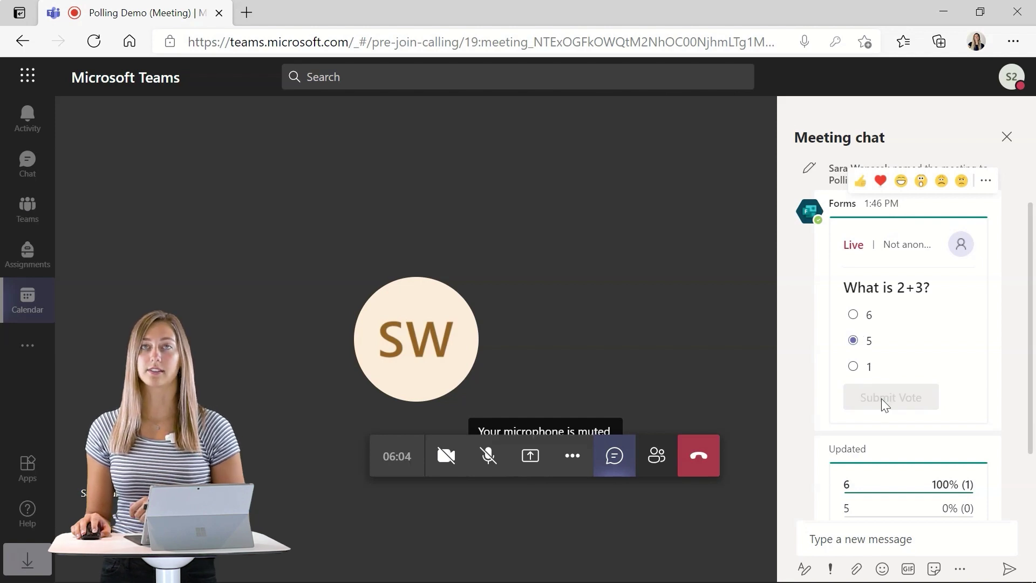
scroll(884, 405, down, 3)
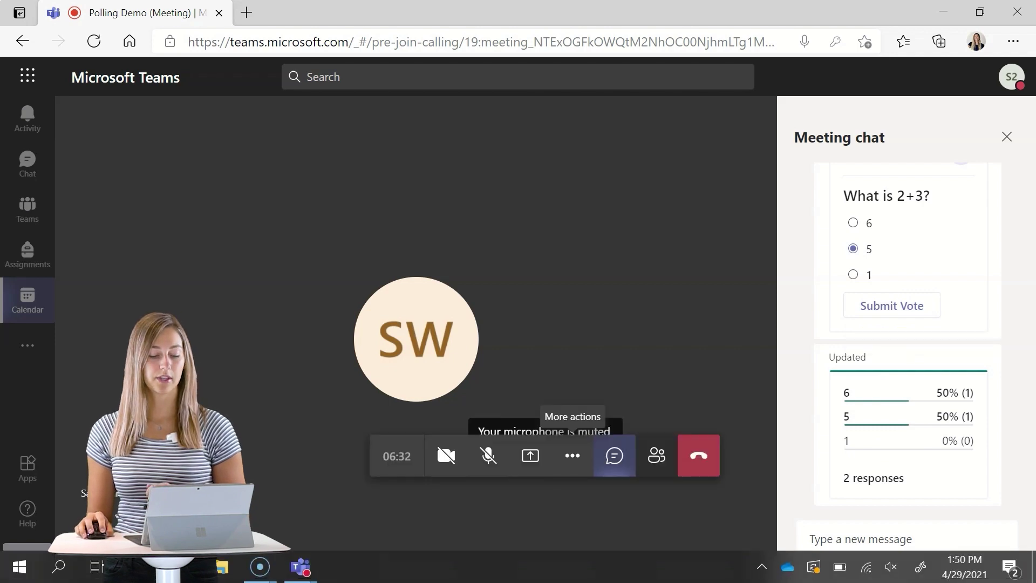
Step: Close the What is 2+3? poll at 50/50, export its results, and leave the meeting
mouse_move(318, 575)
click(339, 496)
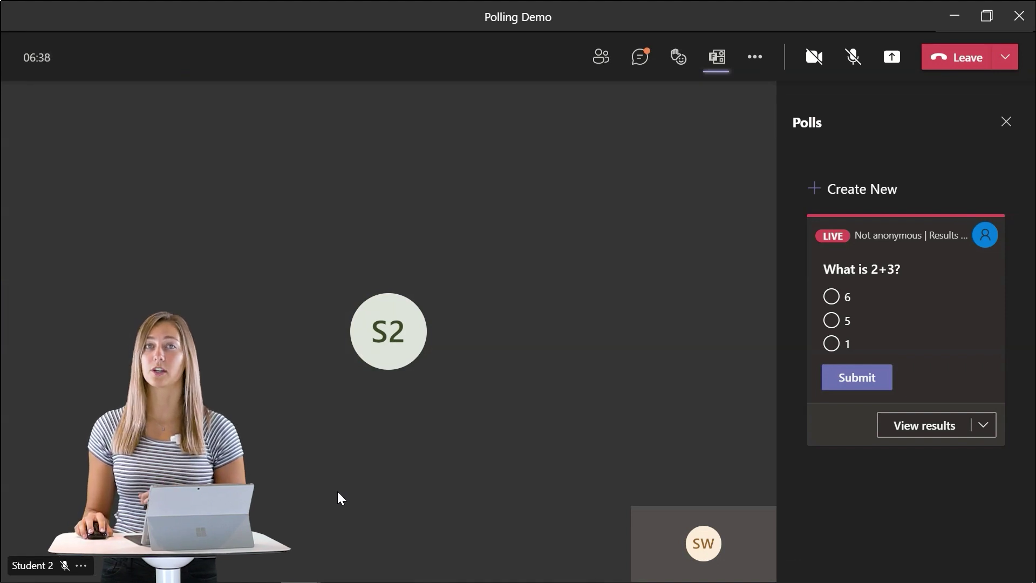
click(982, 431)
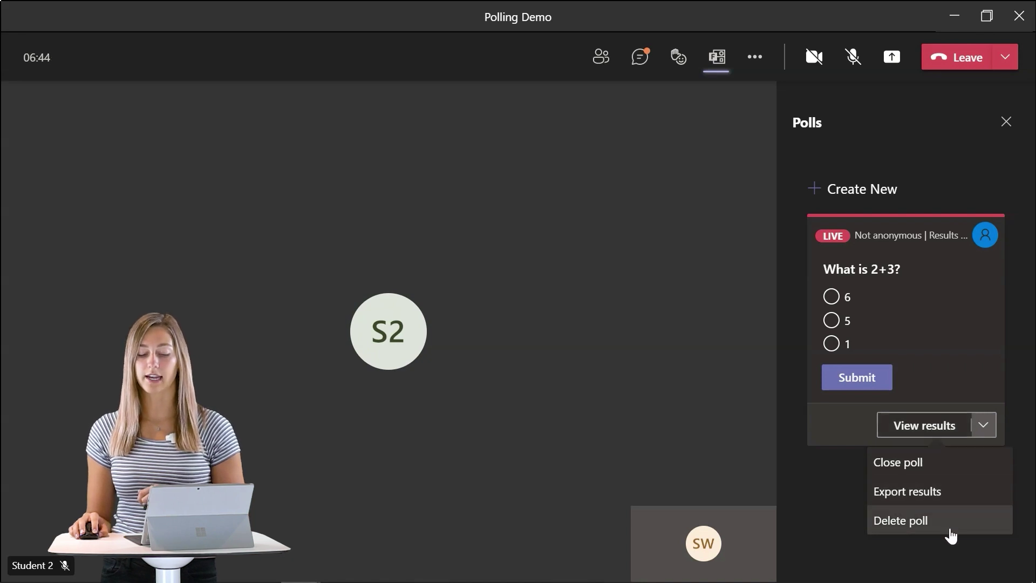
click(942, 467)
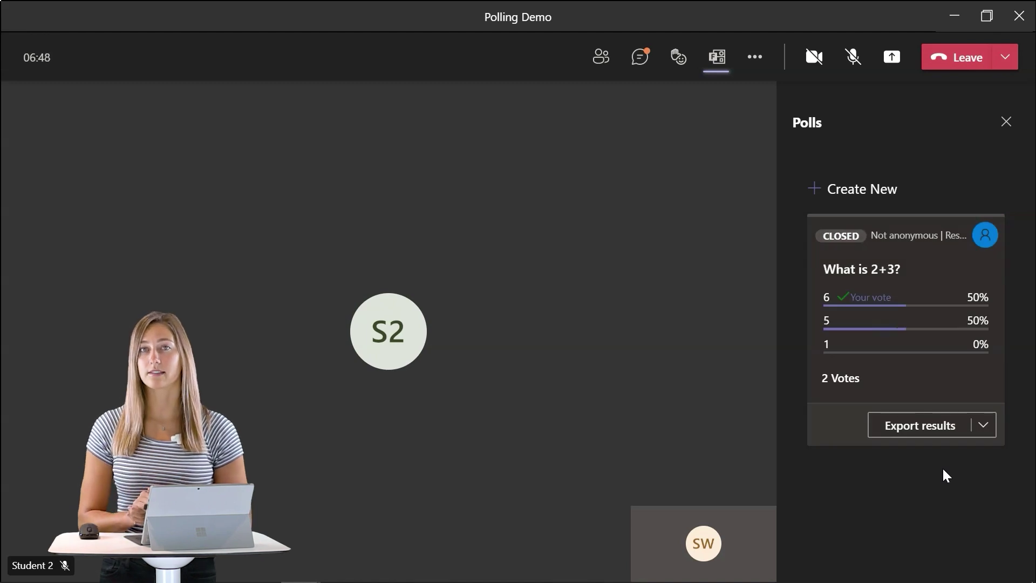
click(932, 435)
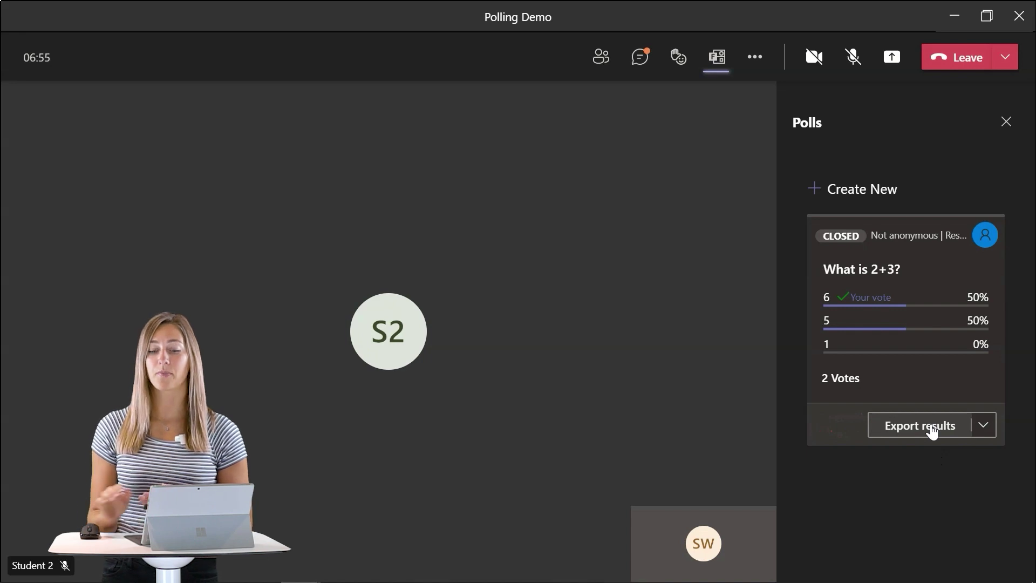
click(949, 53)
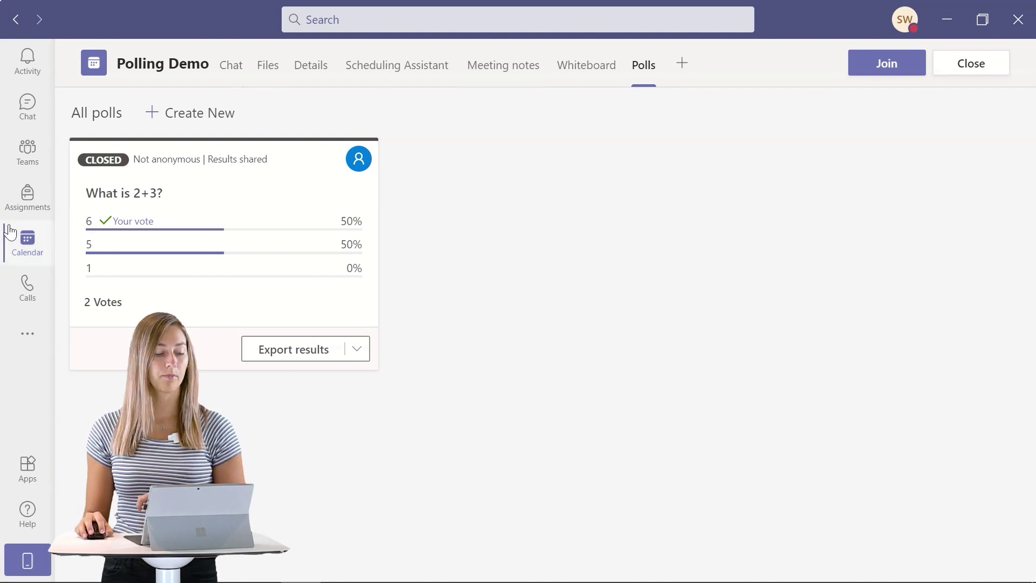
click(20, 245)
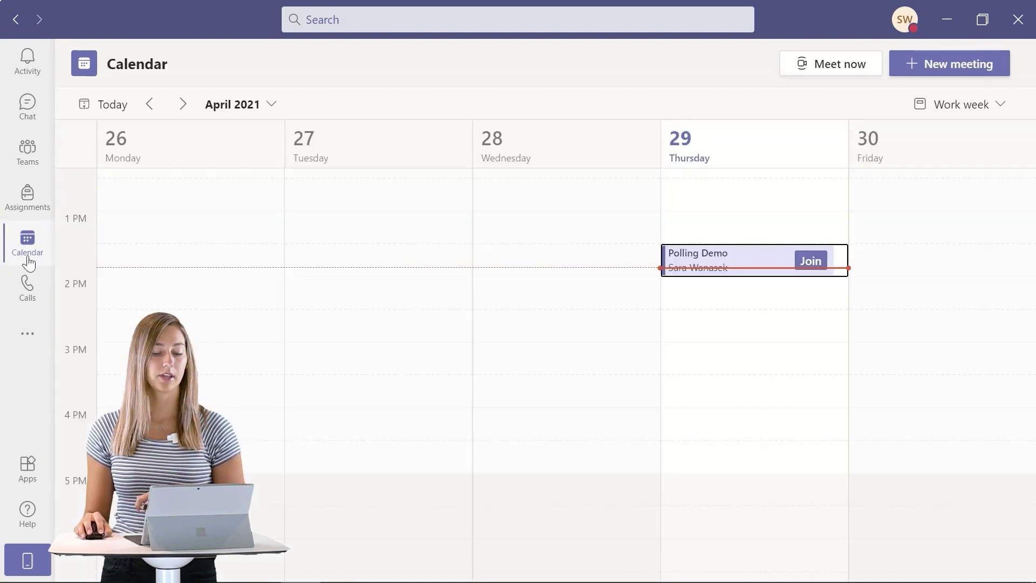
double_click(716, 260)
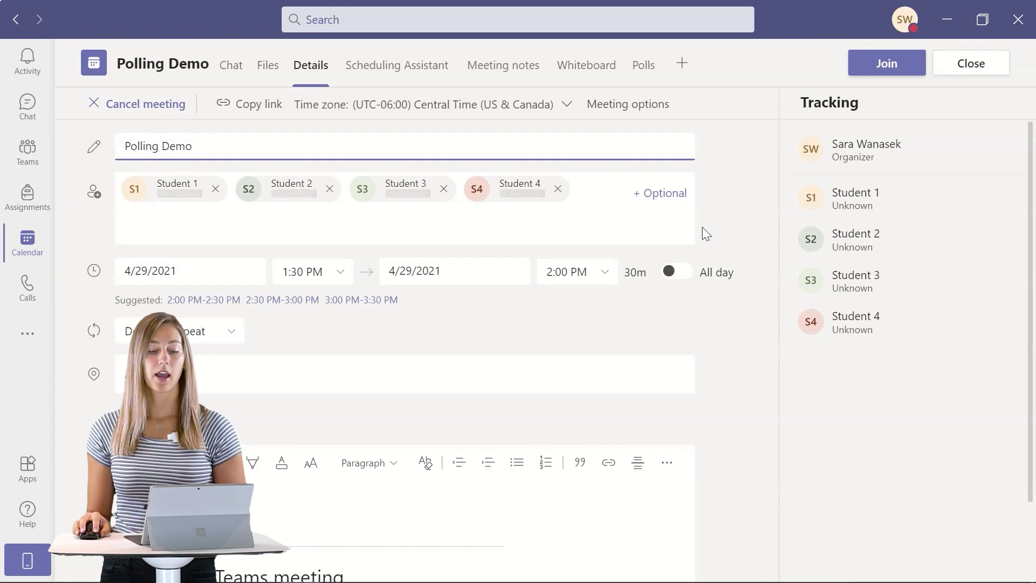
click(640, 63)
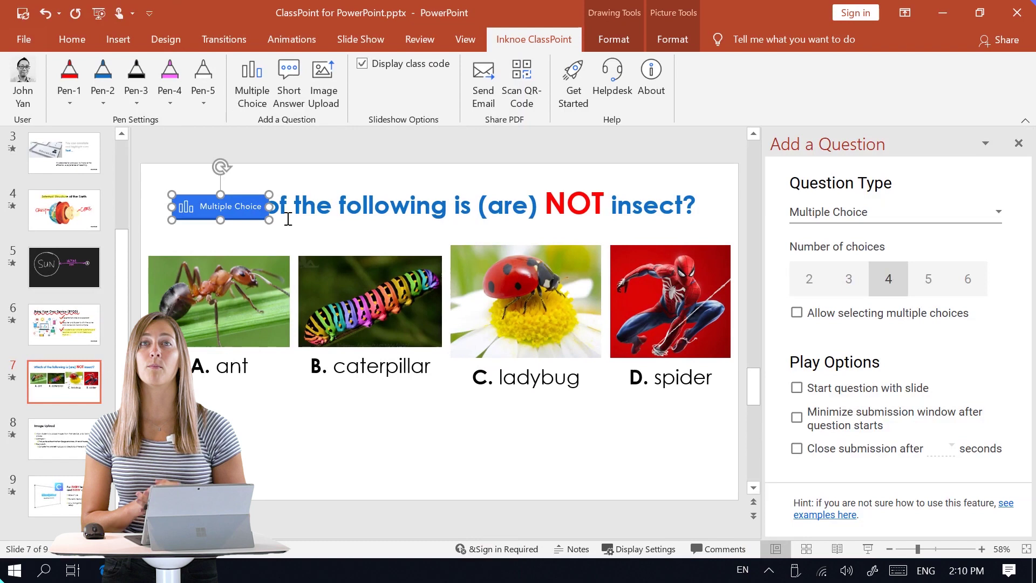
Step: Move the Multiple Choice button below the pictures, allow multiple answers, and close submissions after 20 seconds
mouse_move(205, 212)
mouse_down()
mouse_move(410, 450)
mouse_move(439, 433)
mouse_move(532, 460)
mouse_up()
click(804, 315)
click(797, 449)
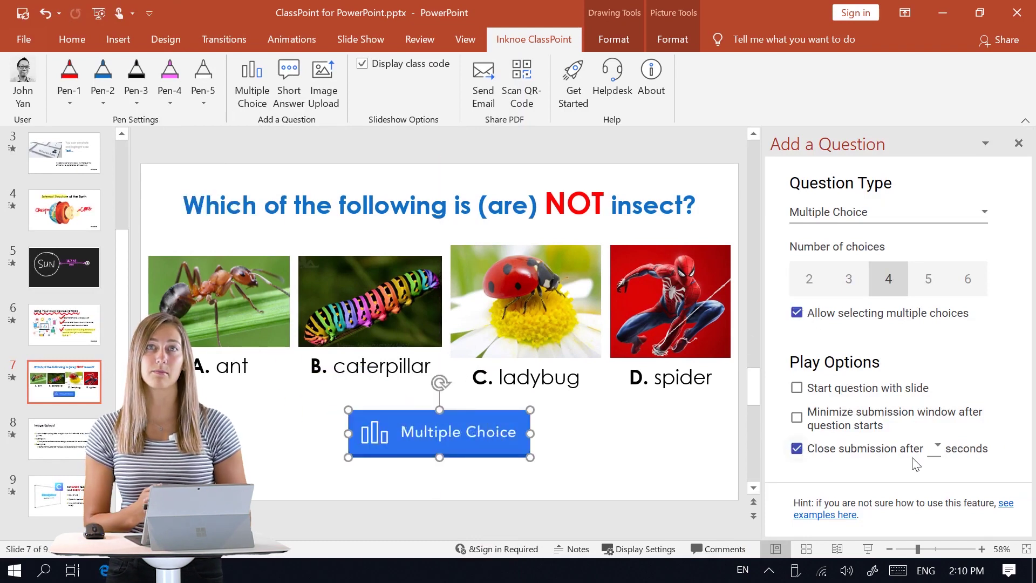
click(940, 449)
click(932, 418)
Step: Run the slide 7 quiz in the slideshow and save the results chart as a new slide
click(870, 549)
click(557, 471)
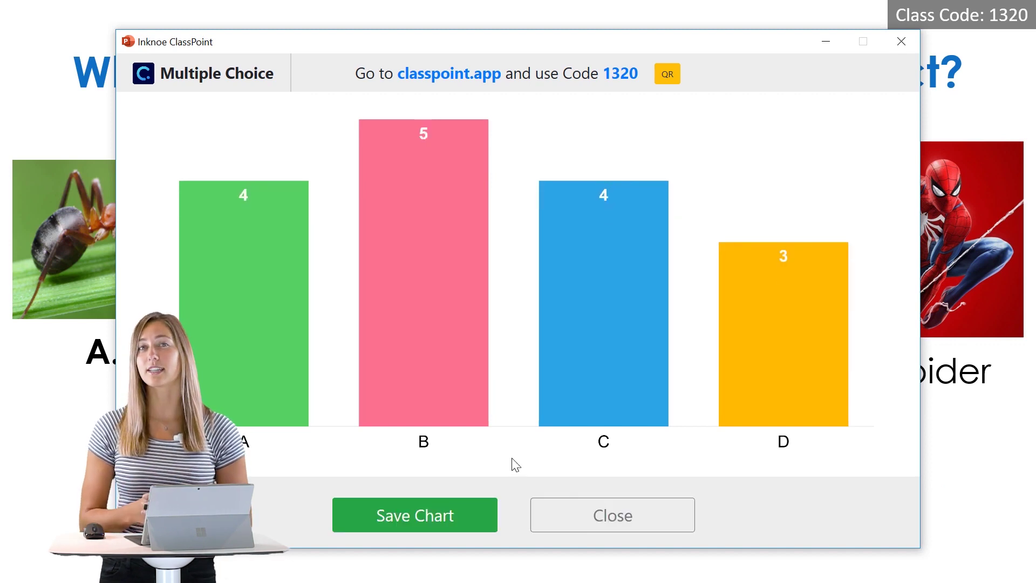
click(459, 519)
key(Escape)
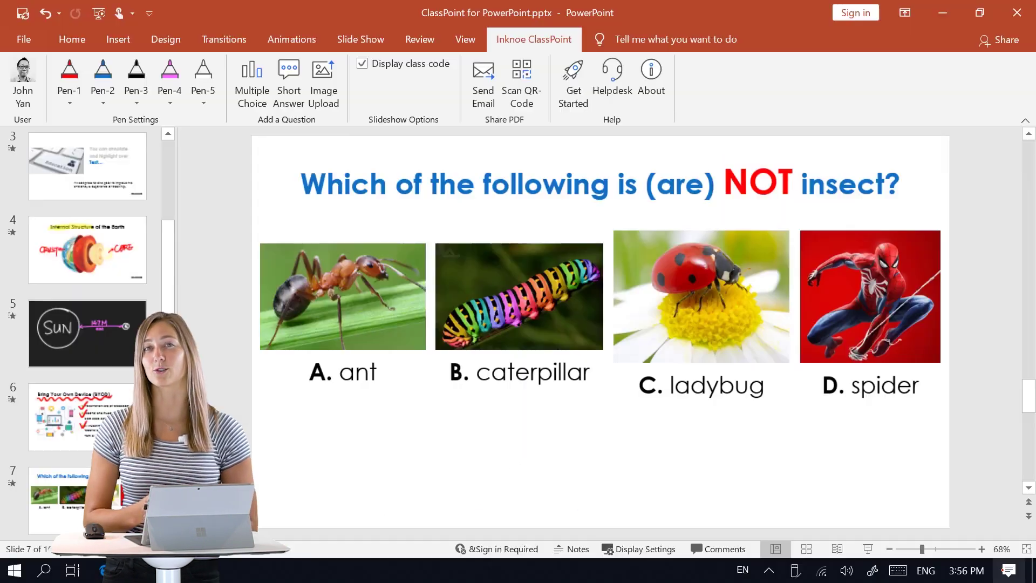